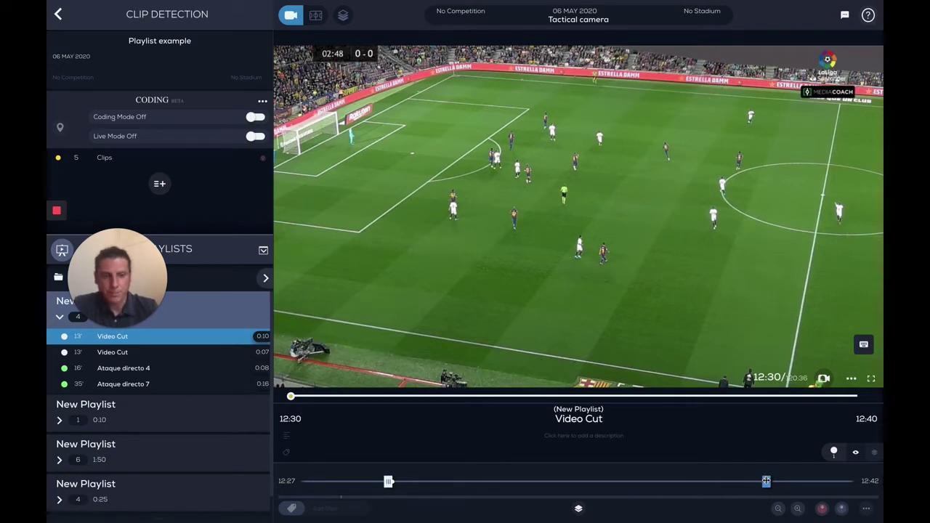
Trim the first Video Cut clip to run from 12:28 to 12:42, 14 seconds long.
drag(765, 481, 839, 481)
drag(388, 481, 309, 481)
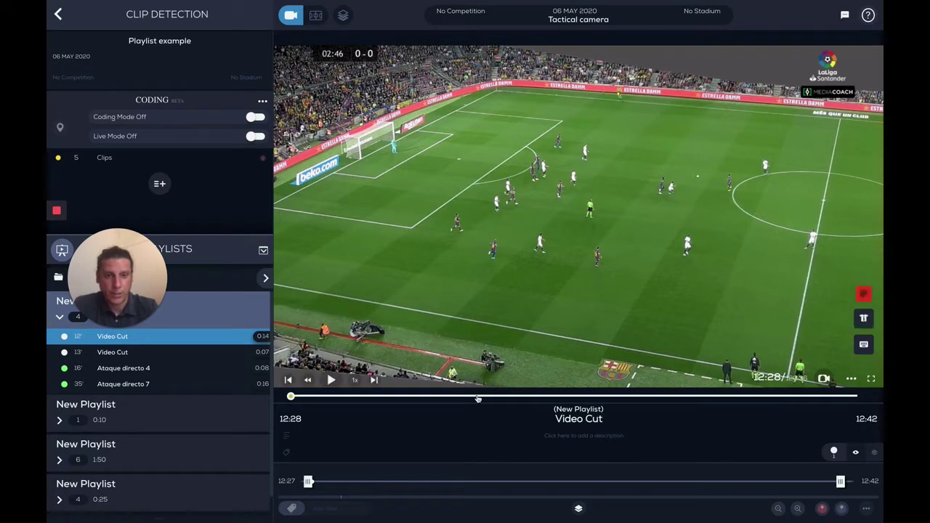
Open the clip's Annotations module and pause playback at about 12:31.5.
click(578, 510)
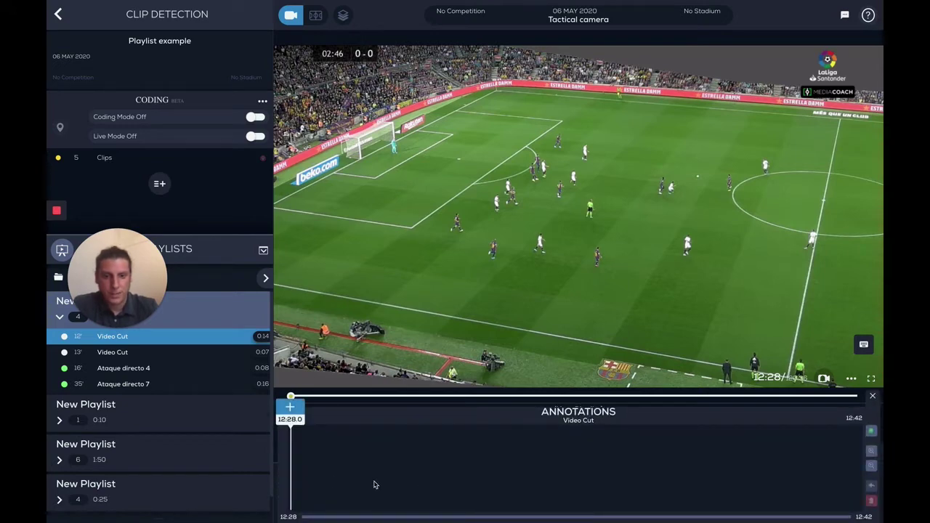
key(space)
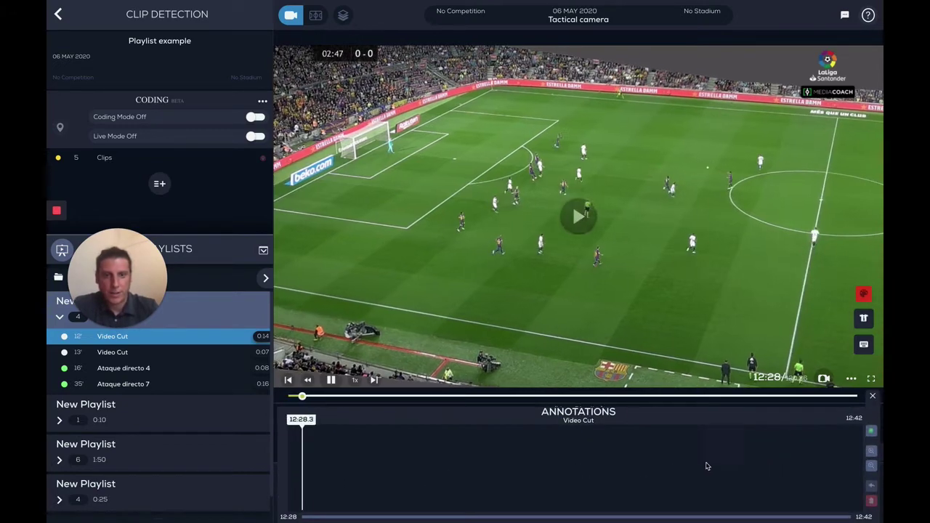
key(space)
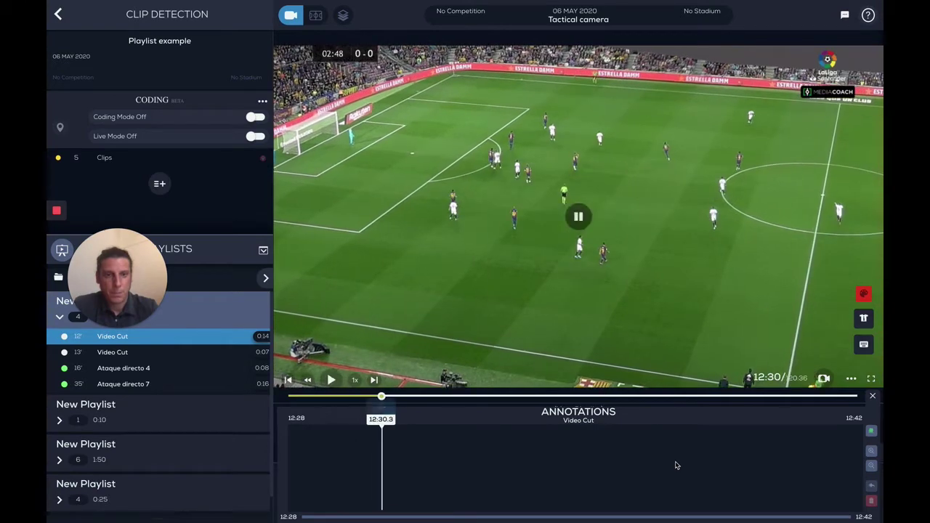
key(space)
key(space)
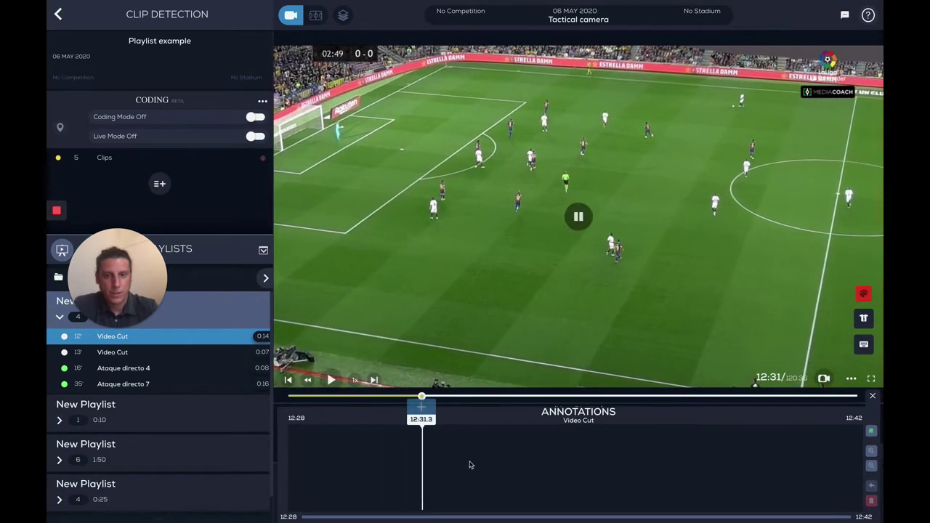
mouse_move(446, 454)
mouse_down()
mouse_move(734, 451)
mouse_move(370, 443)
mouse_move(429, 445)
mouse_up()
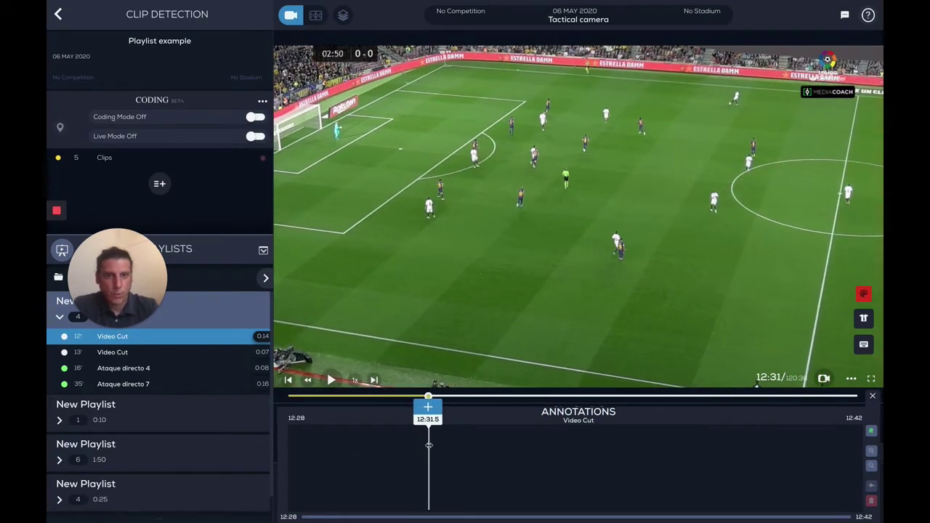
Add a yellow spotlight on player Track 78 lasting from 12:31.5 to about 12:37.
click(429, 409)
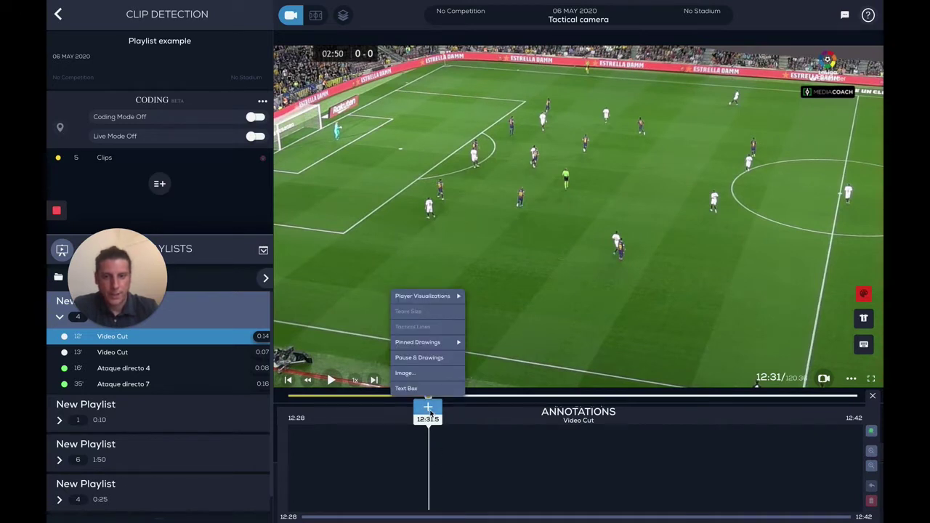
mouse_move(429, 298)
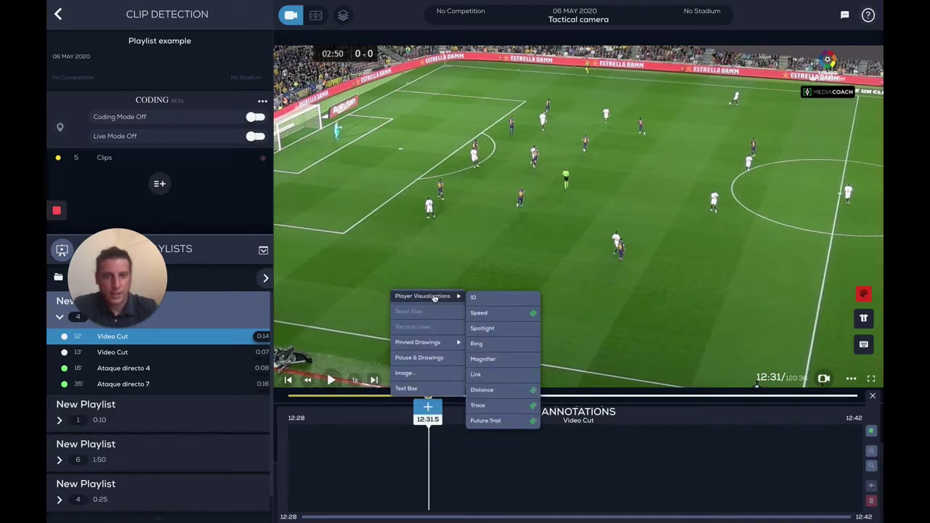
click(482, 328)
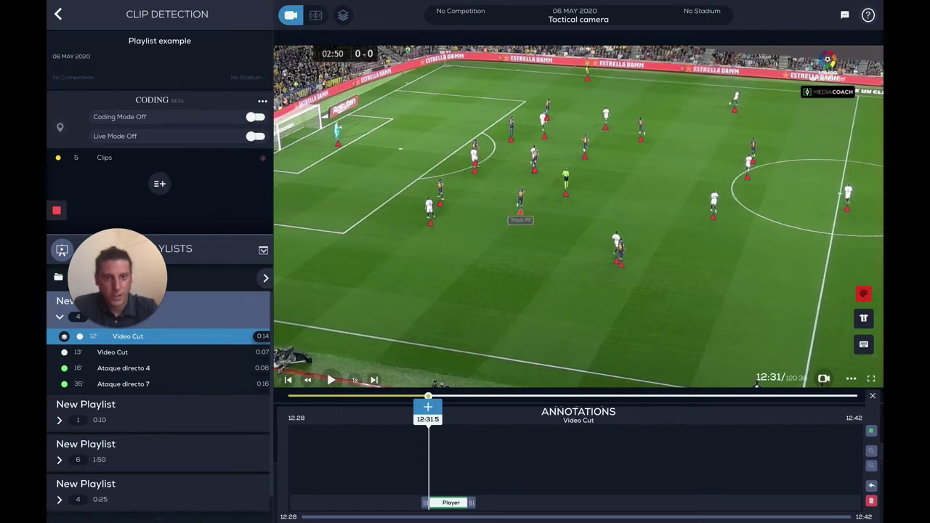
click(518, 207)
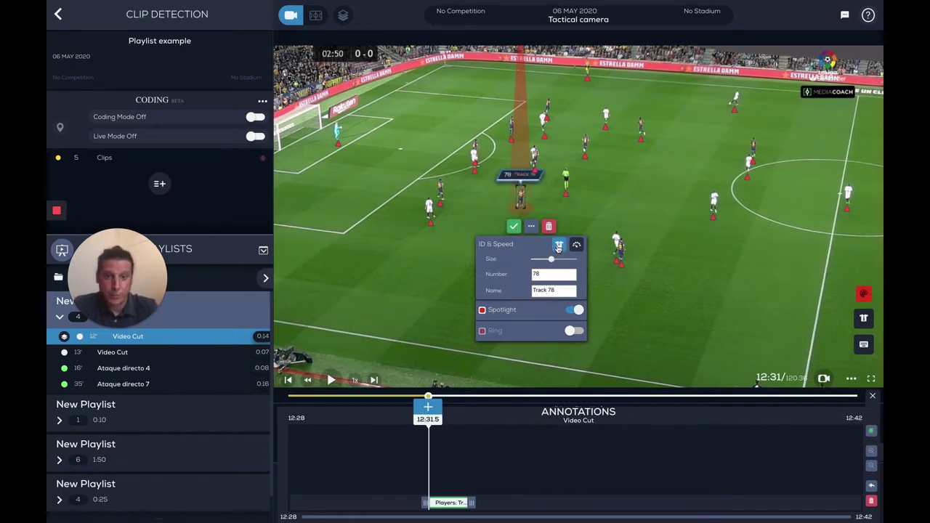
click(482, 310)
click(441, 381)
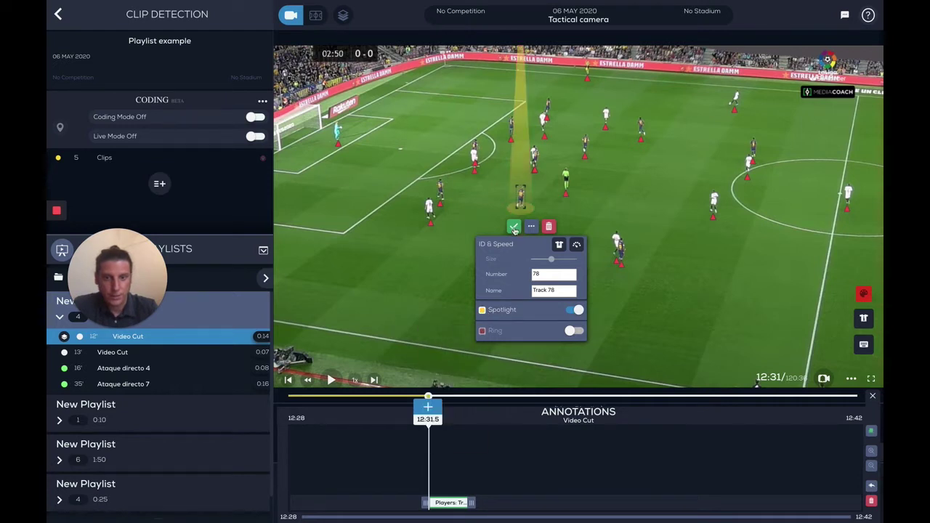
click(514, 226)
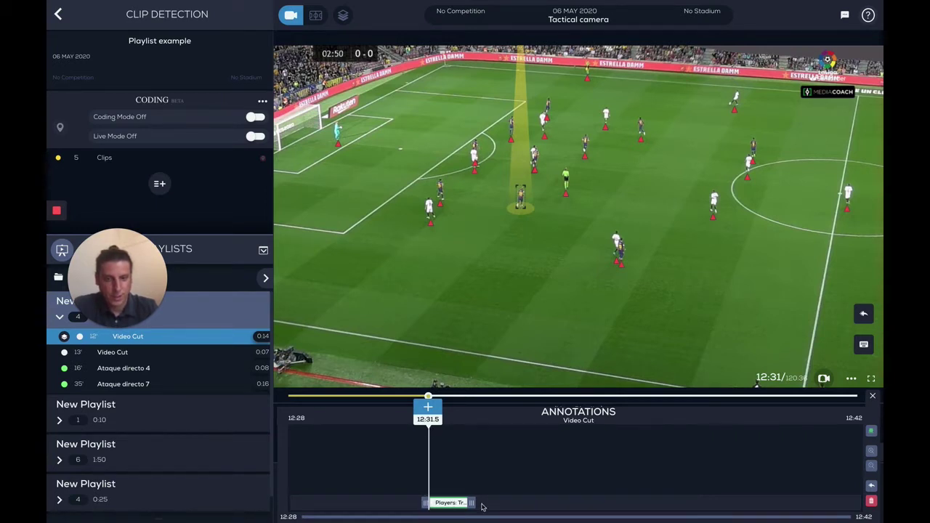
drag(471, 501, 685, 496)
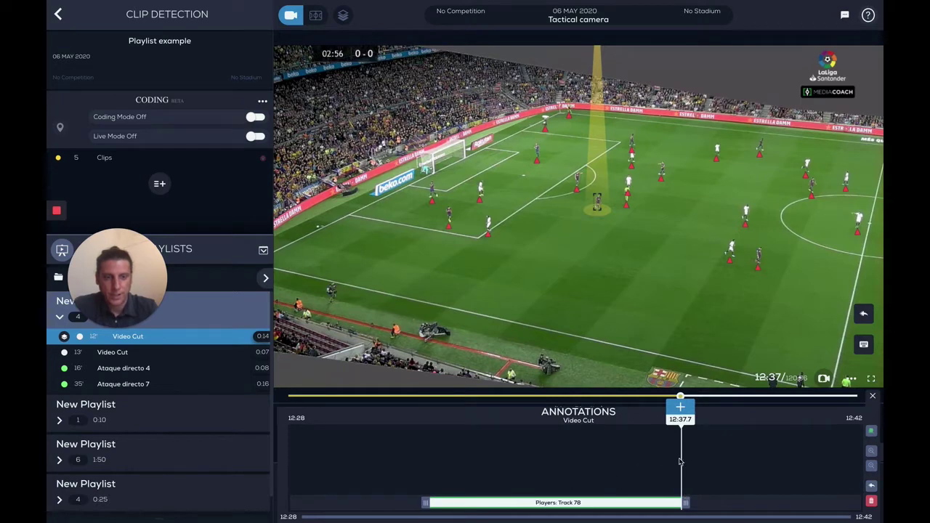
drag(681, 456, 390, 454)
Add a reduced-zoom magnifier over a right-side player from 12:30.5 to about 12:34.
click(391, 408)
mouse_move(392, 296)
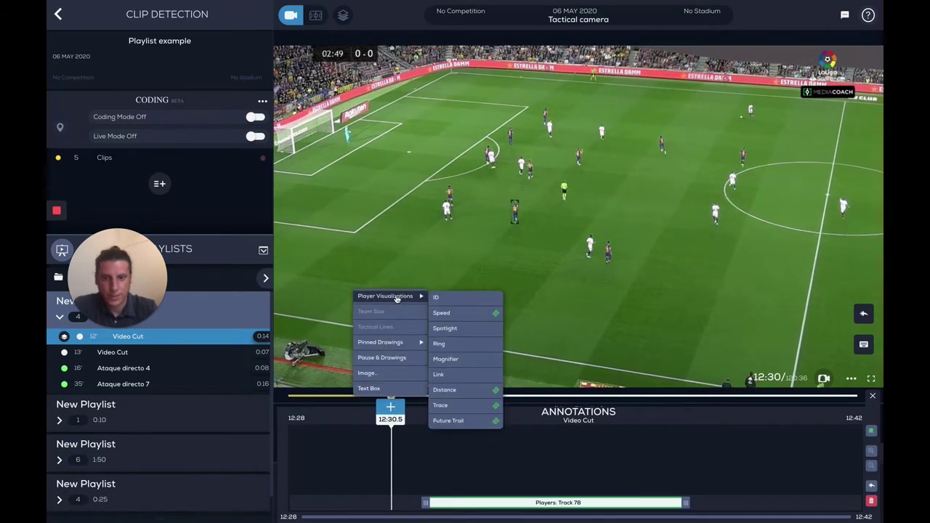
click(468, 359)
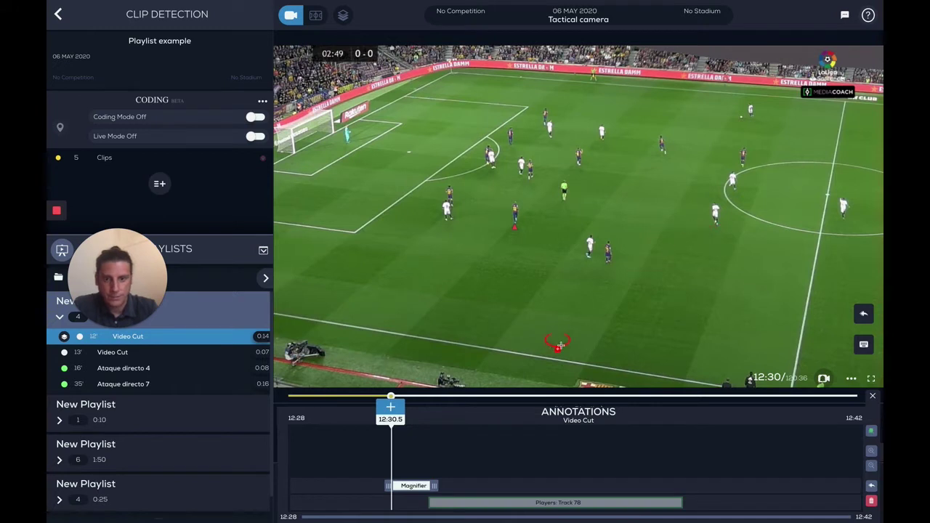
click(715, 220)
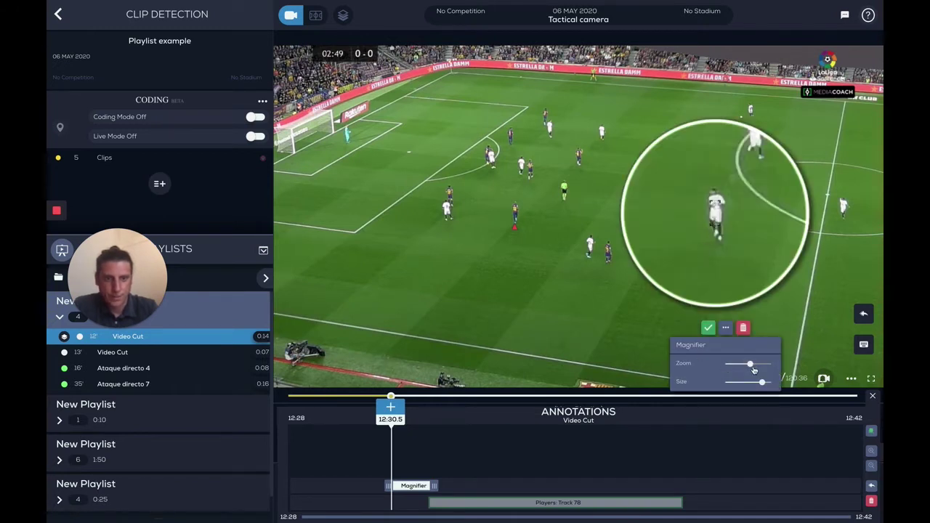
drag(753, 366, 767, 387)
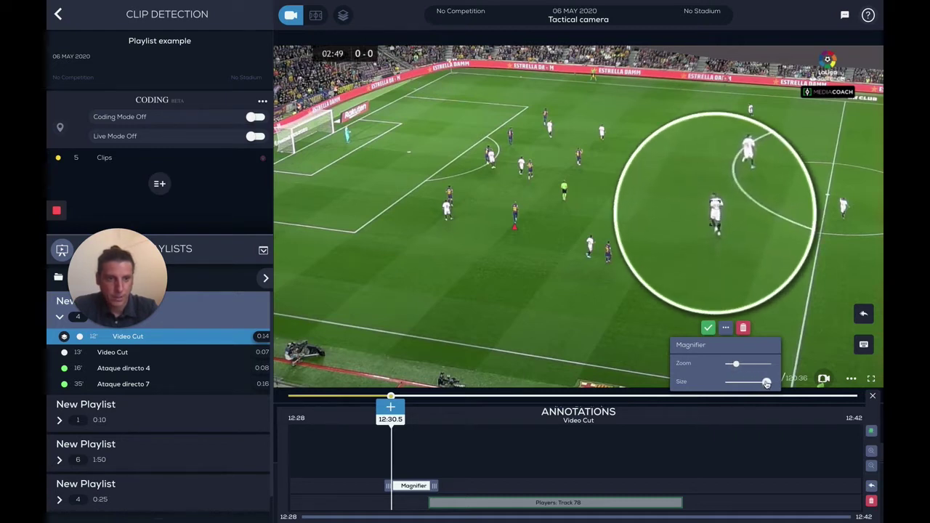
click(709, 337)
drag(441, 487, 353, 462)
Link two midfield players with a red line labelled with their 12 m distance.
click(352, 407)
mouse_move(361, 297)
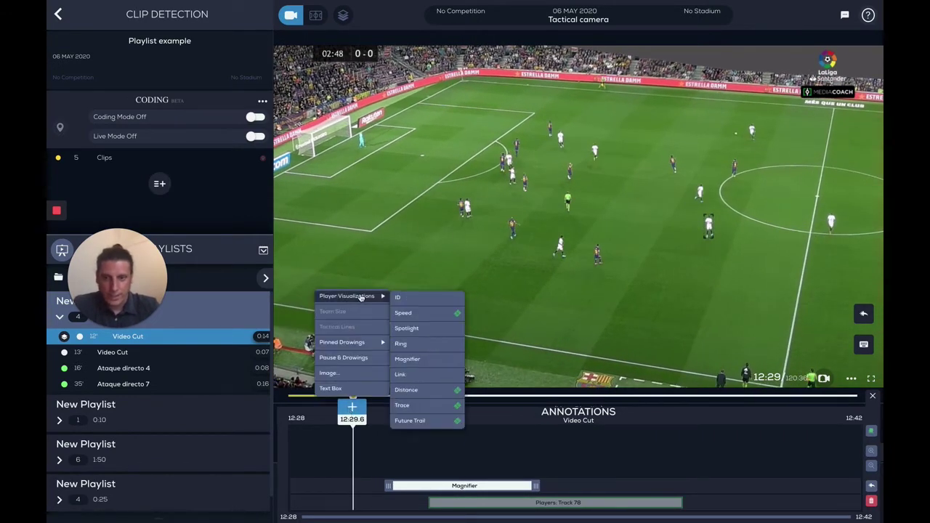
click(400, 374)
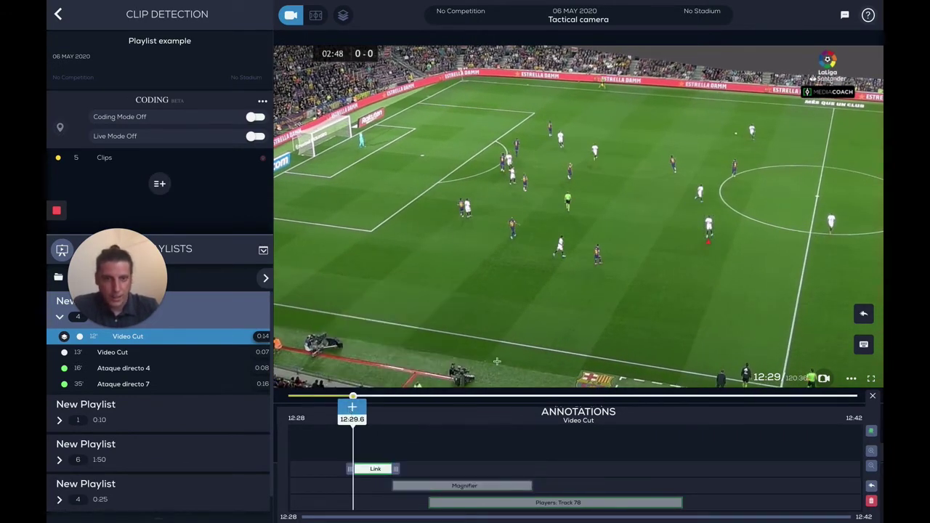
click(597, 262)
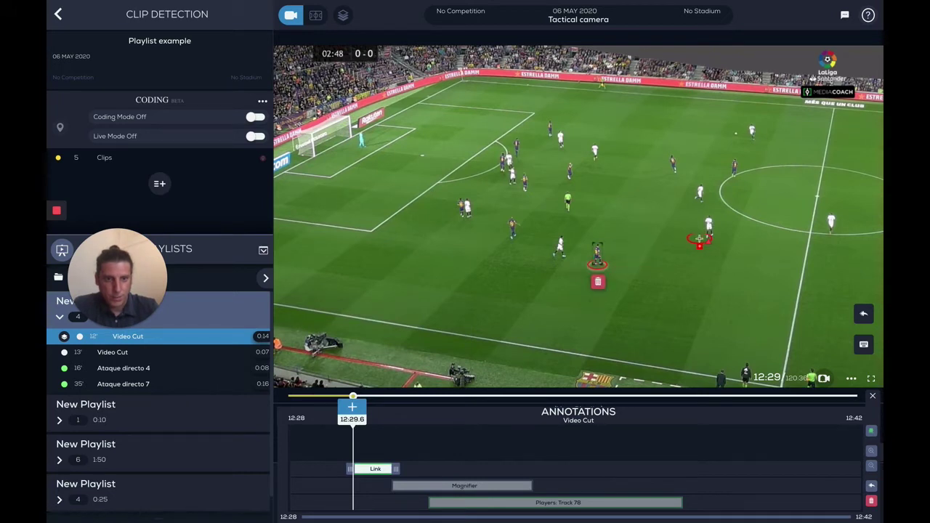
click(708, 238)
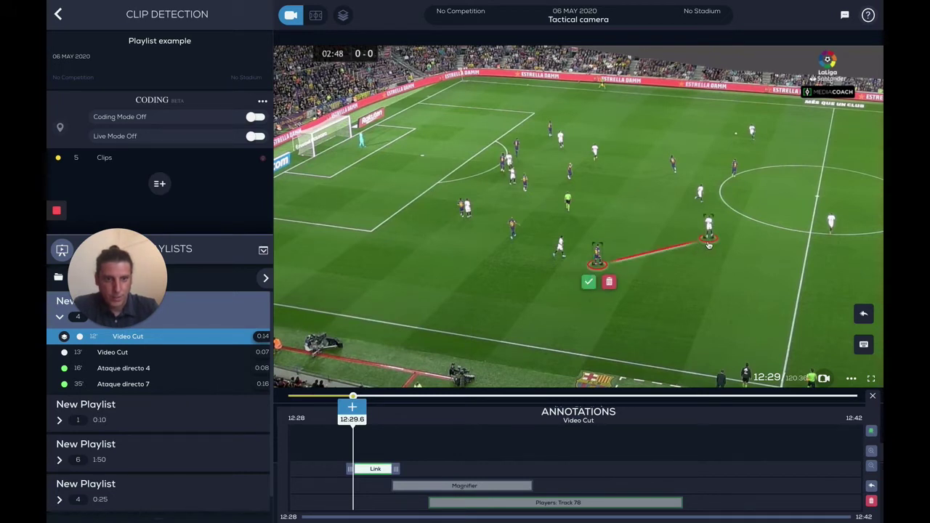
click(589, 282)
click(643, 302)
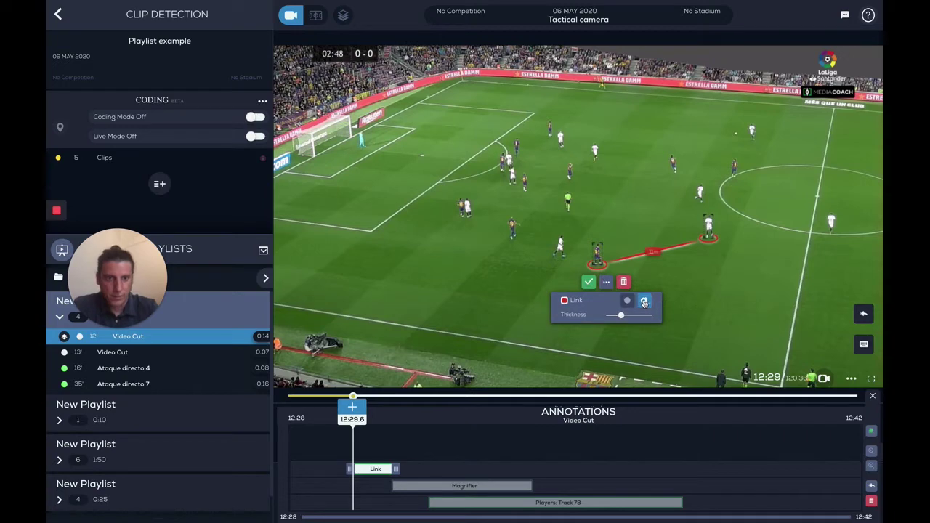
click(587, 283)
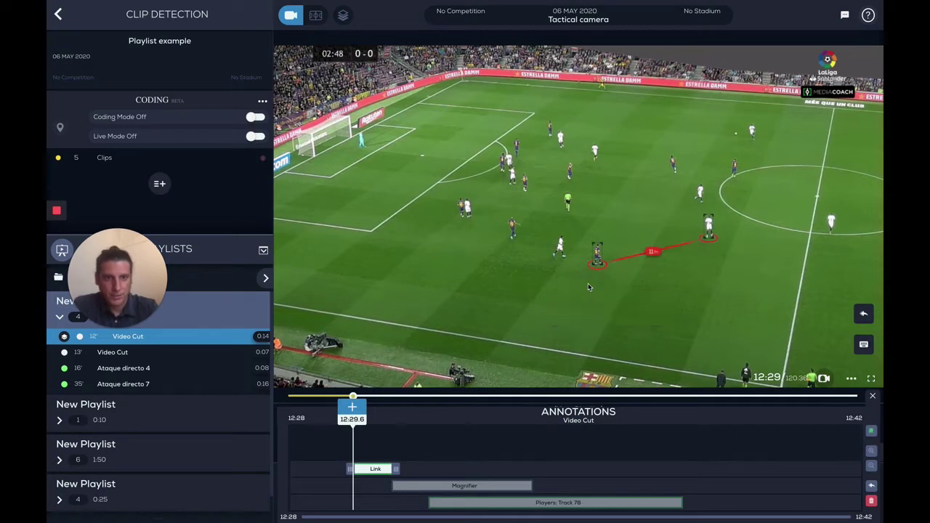
Adjust the Link clip's duration and shift the Magnifier to start near 12:31.
mouse_move(394, 466)
mouse_down()
mouse_move(515, 466)
mouse_move(390, 467)
mouse_up()
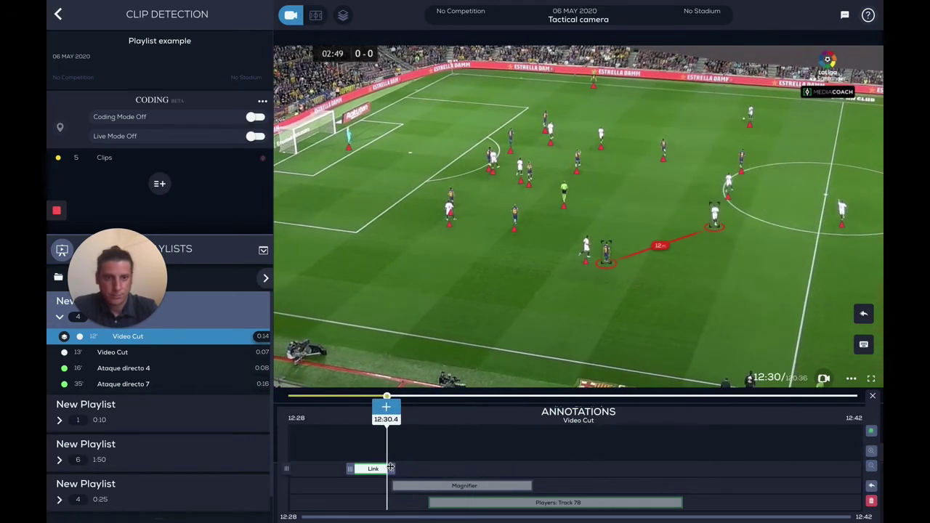
drag(452, 485, 493, 487)
click(389, 470)
drag(392, 468, 408, 468)
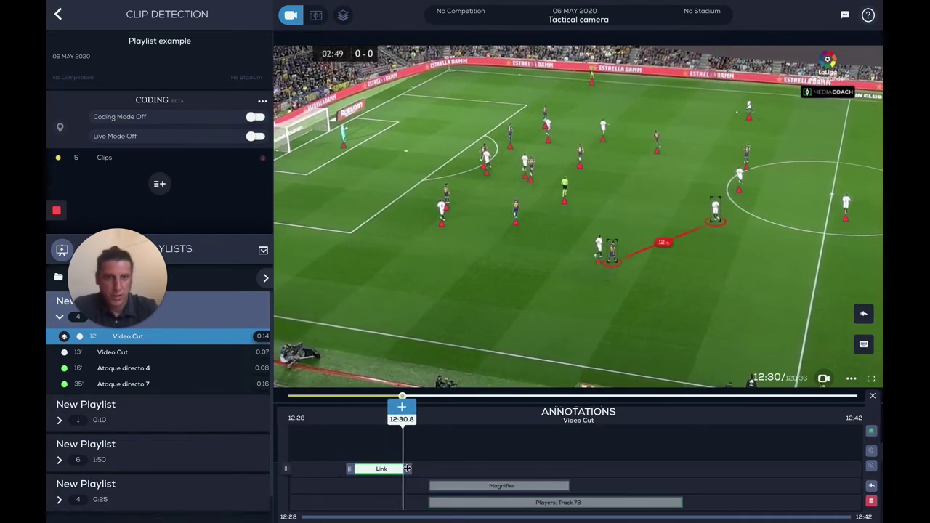
click(403, 415)
mouse_move(402, 344)
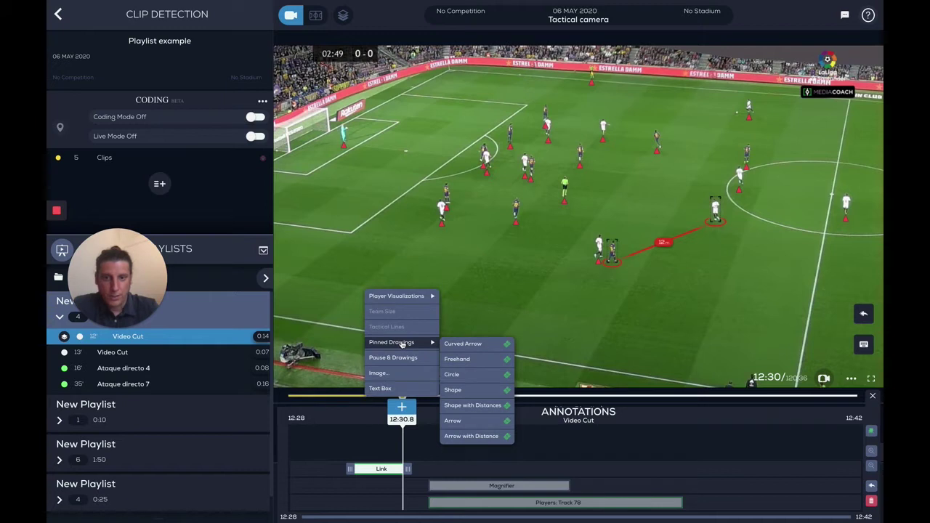
Draw a four-corner red shaded area over a midfield zone.
click(476, 392)
click(458, 243)
click(522, 160)
click(632, 183)
click(569, 270)
click(457, 242)
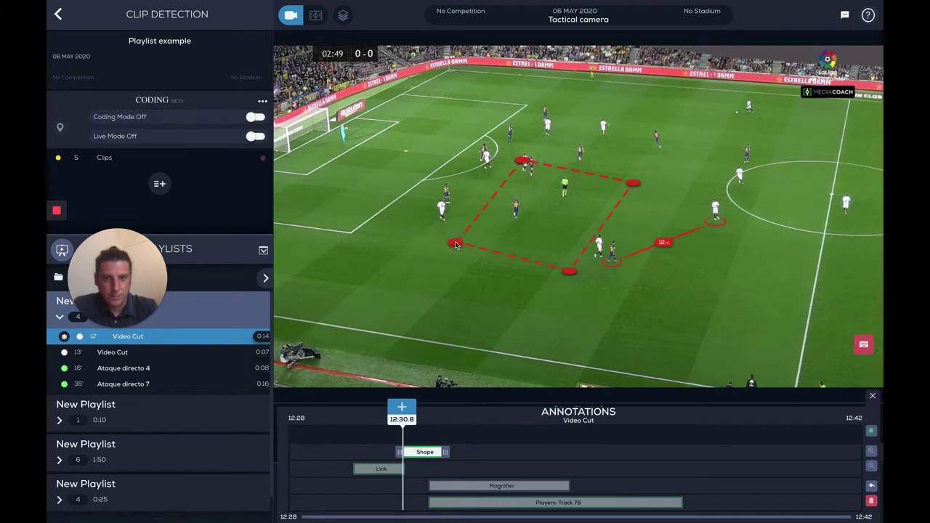
click(456, 245)
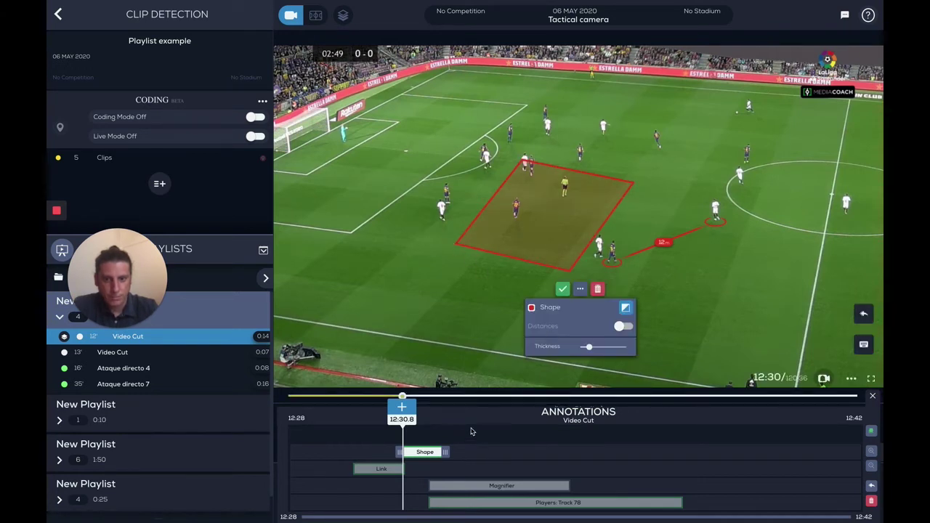
Extend the shaded area to about 12:34, delete the Magnifier annotation, and review playback.
drag(446, 452, 552, 450)
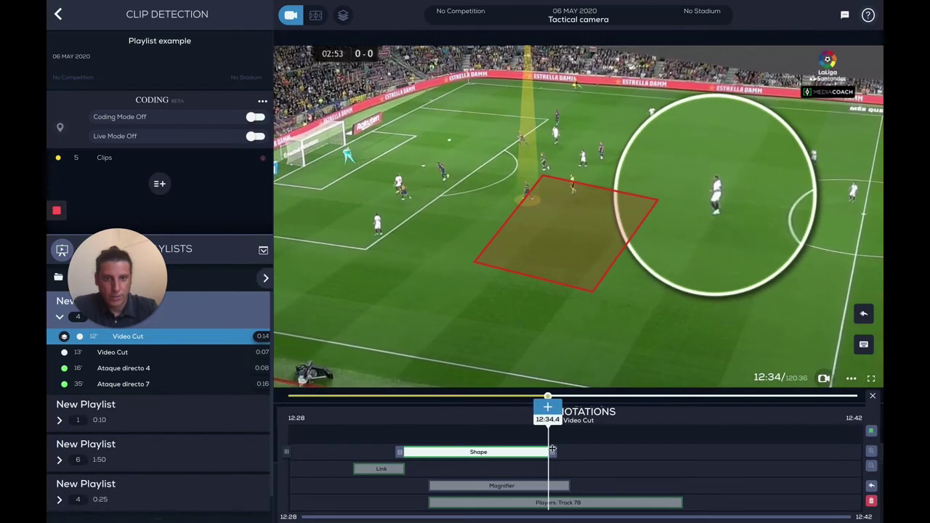
click(502, 485)
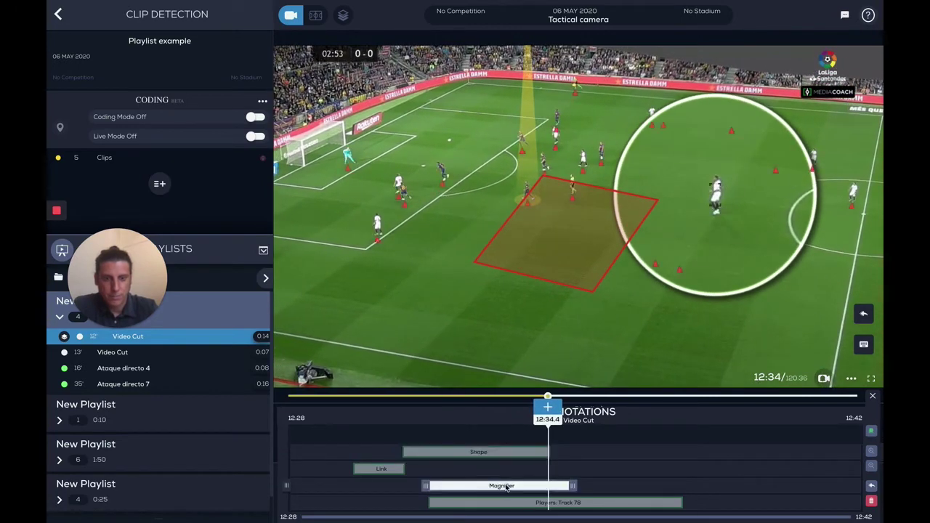
click(871, 501)
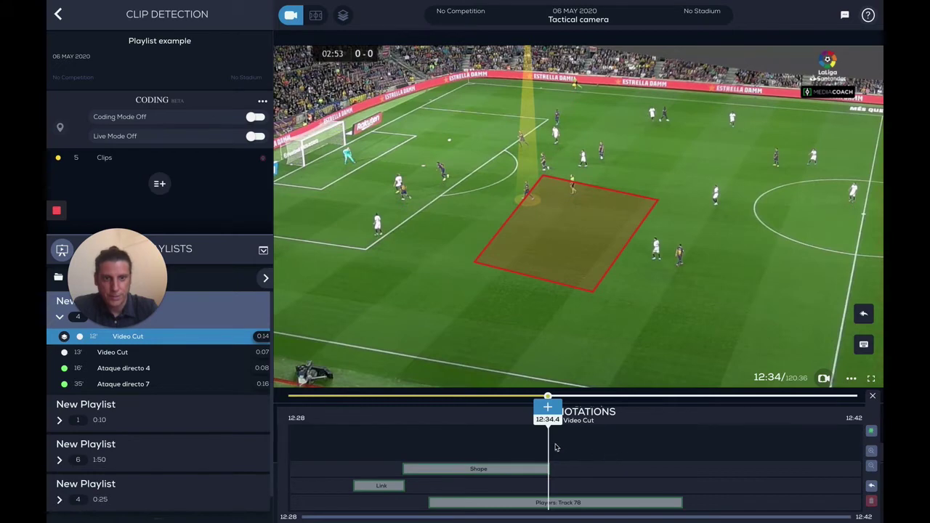
drag(548, 444, 386, 448)
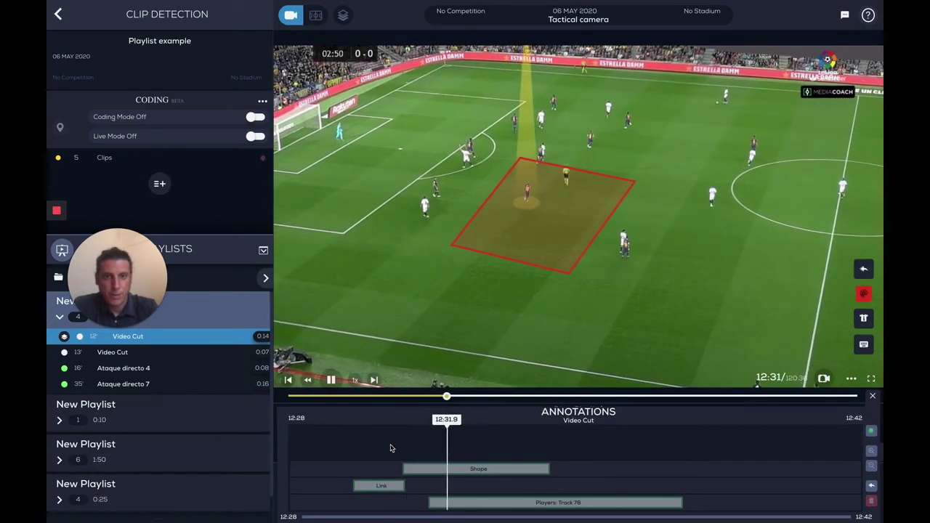
key(space)
drag(538, 440, 486, 440)
Add a 2-second Pause & Drawings moment at 12:32.9.
click(485, 407)
mouse_move(490, 350)
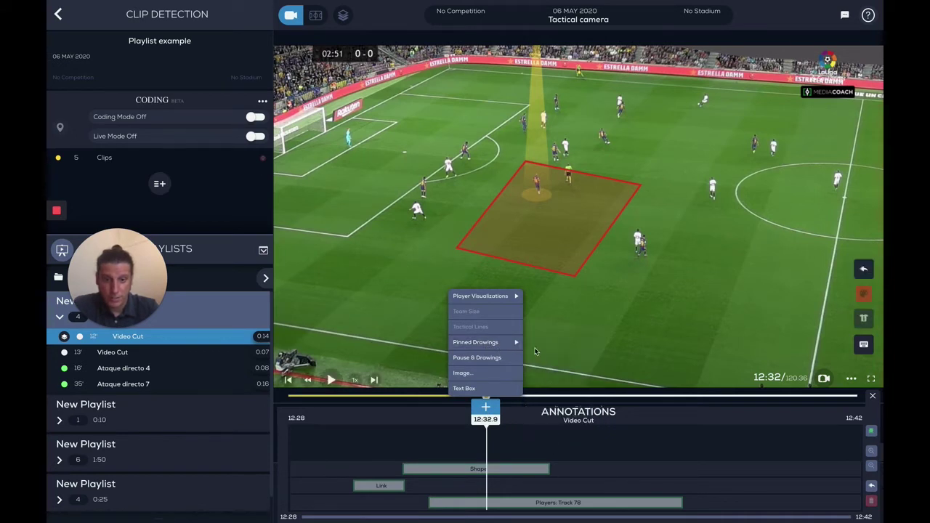
click(493, 359)
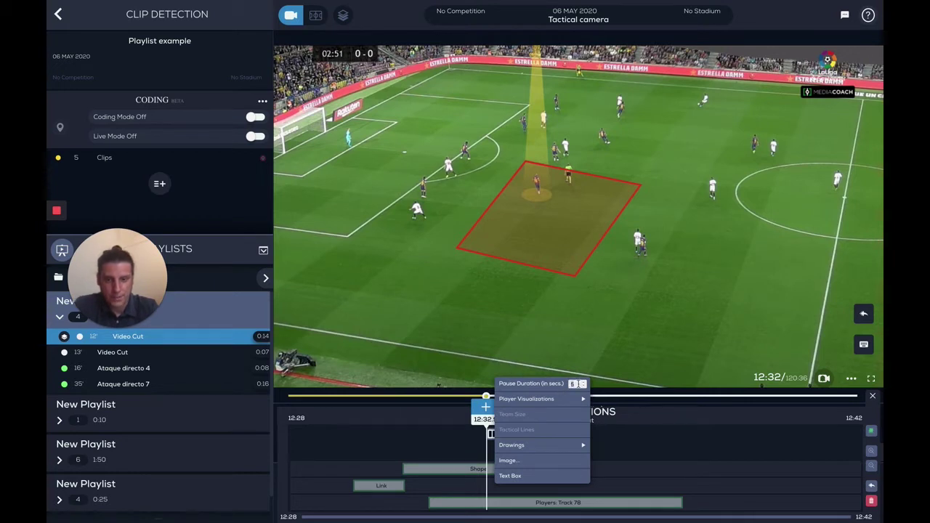
text(2)
Draw a red dragger arrow running down from the right-side player.
mouse_move(576, 371)
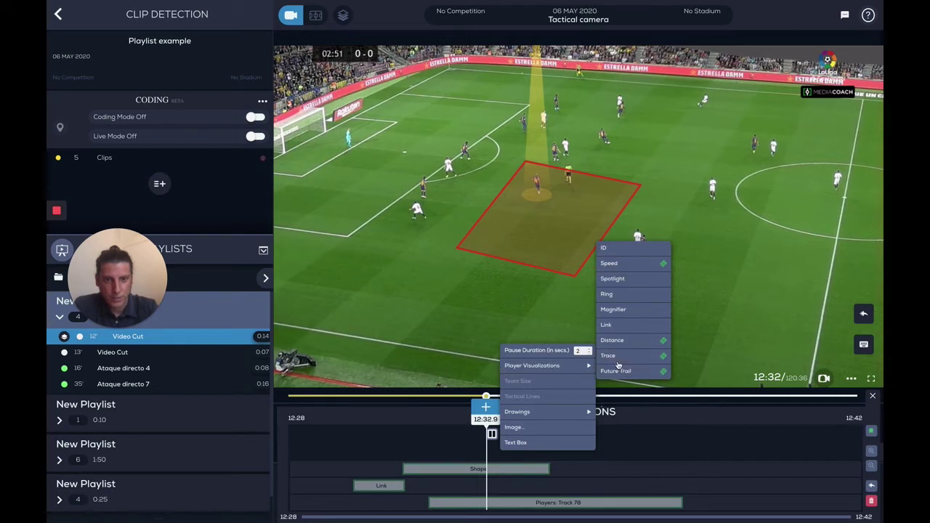
mouse_move(560, 414)
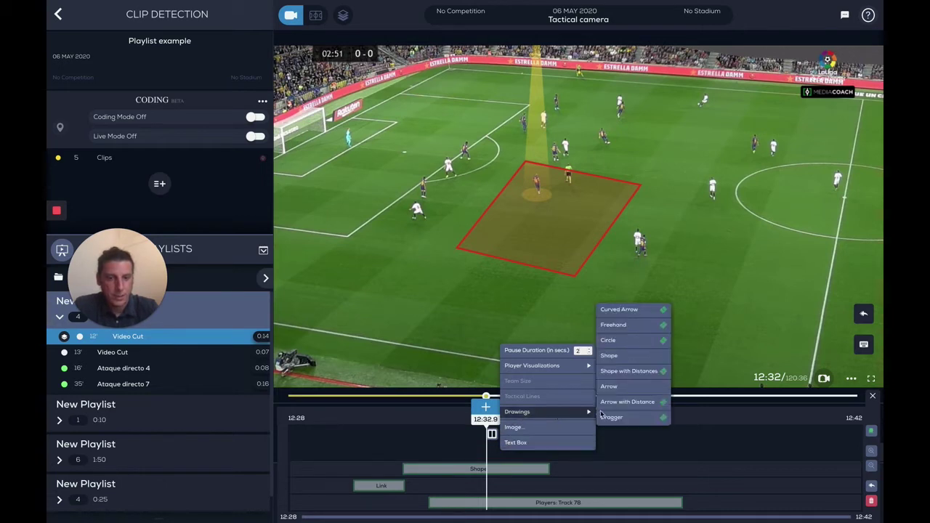
click(614, 418)
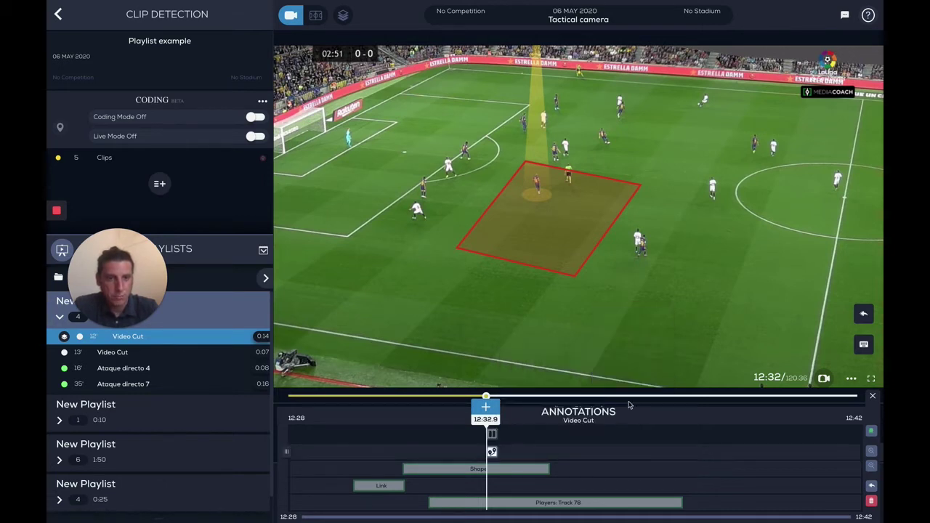
mouse_move(712, 189)
mouse_down()
mouse_move(675, 305)
mouse_move(642, 318)
mouse_up()
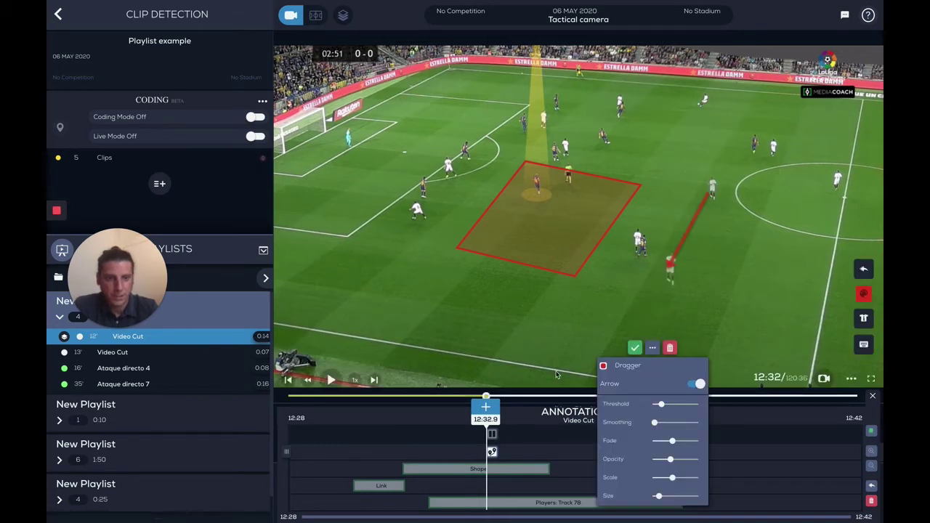
click(632, 350)
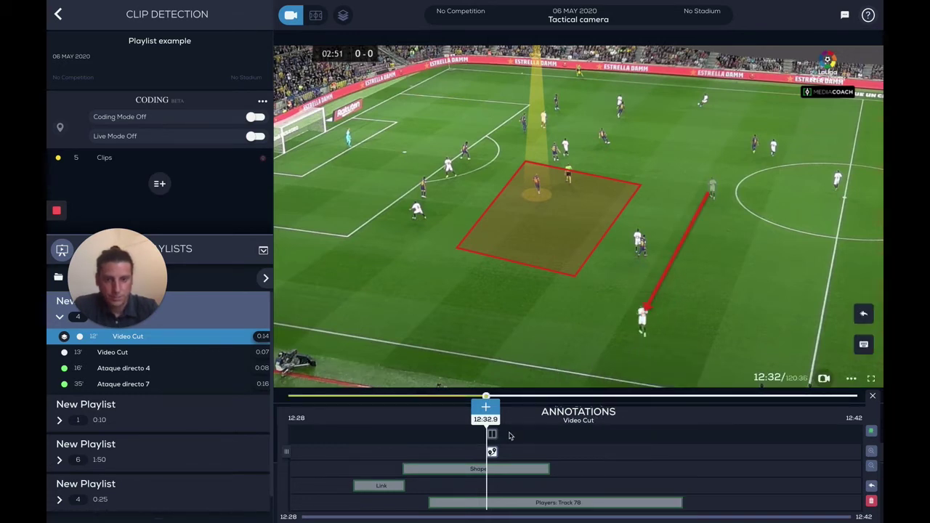
click(488, 474)
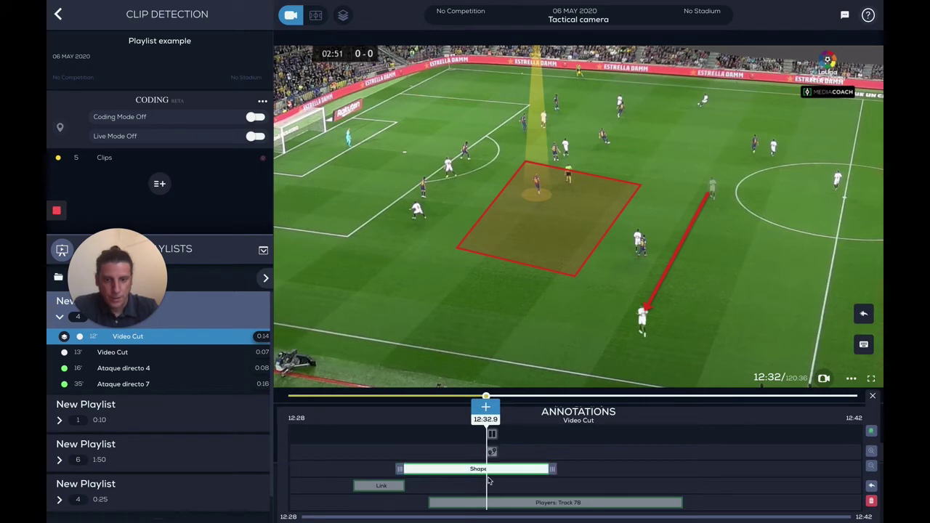
drag(490, 479, 335, 475)
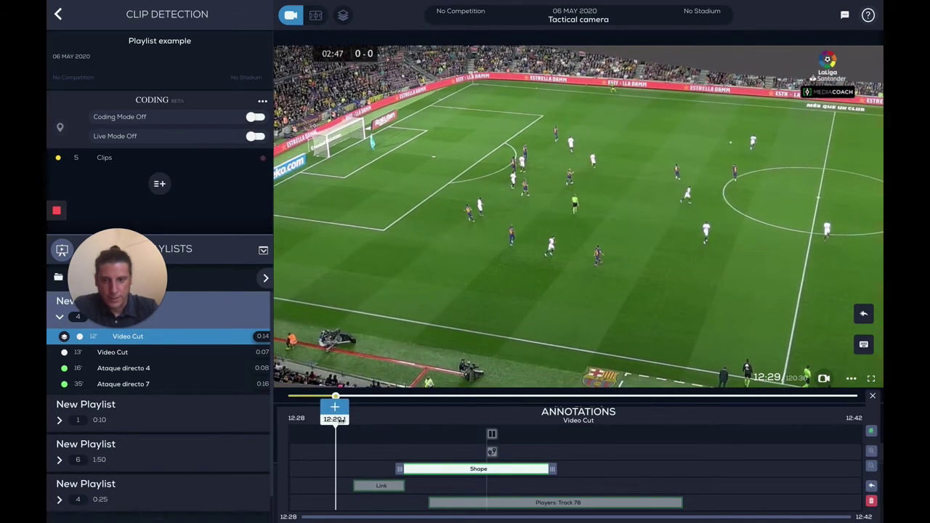
Add an Insert Text box with a dark background, widened and placed at the video's lower left.
click(334, 408)
click(314, 388)
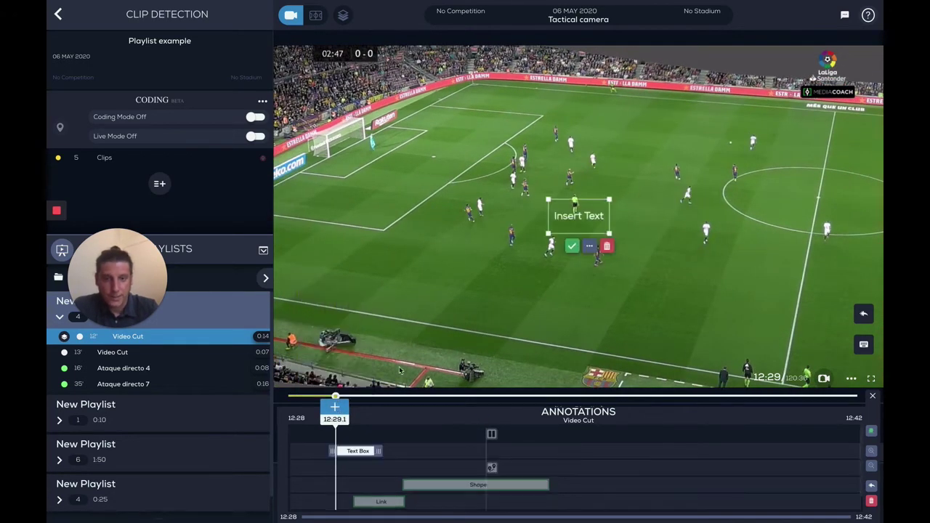
click(571, 247)
click(573, 221)
drag(572, 221, 451, 311)
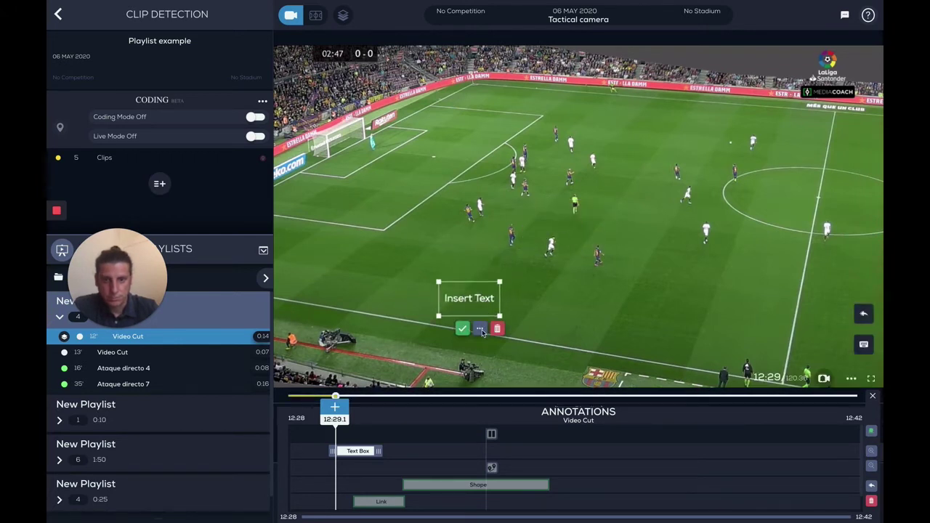
click(480, 328)
click(522, 393)
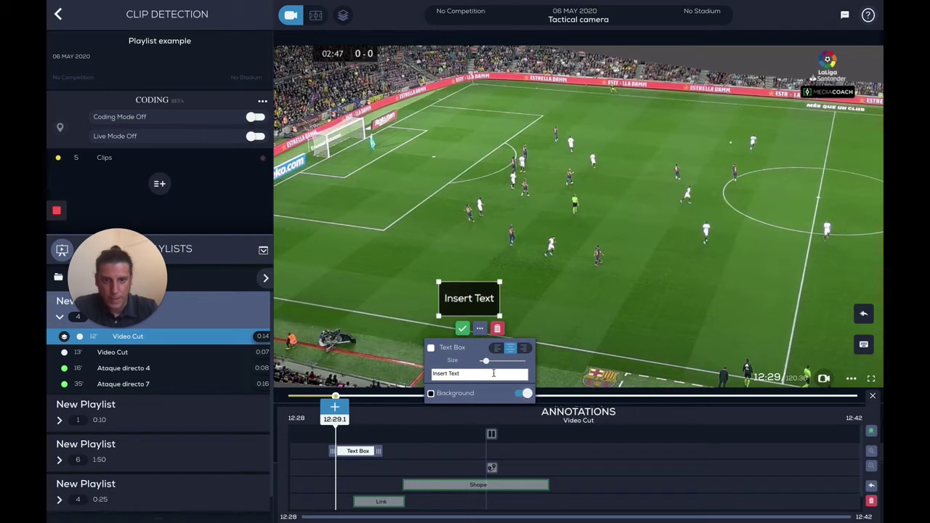
drag(439, 316, 303, 326)
drag(383, 304, 371, 353)
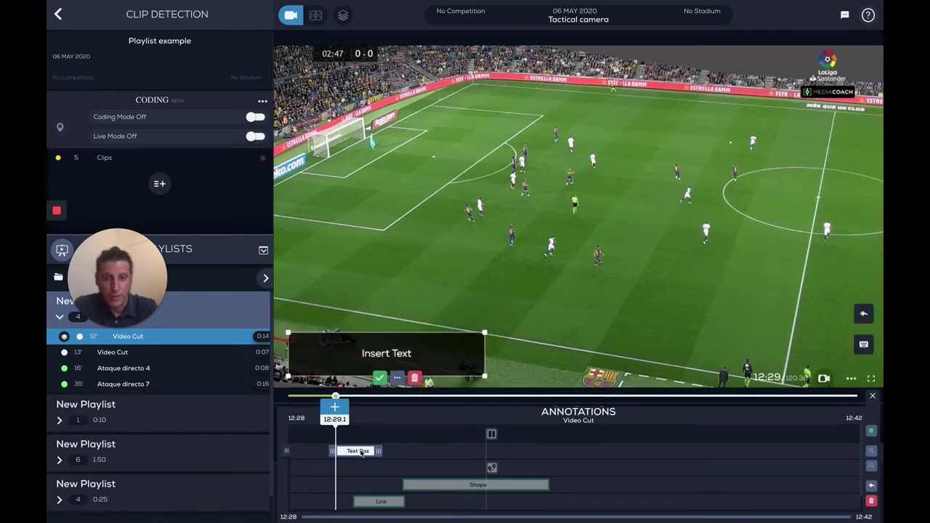
Stretch the Text Box annotation to cover the whole clip, 12:28 to 12:42.
drag(338, 454, 295, 451)
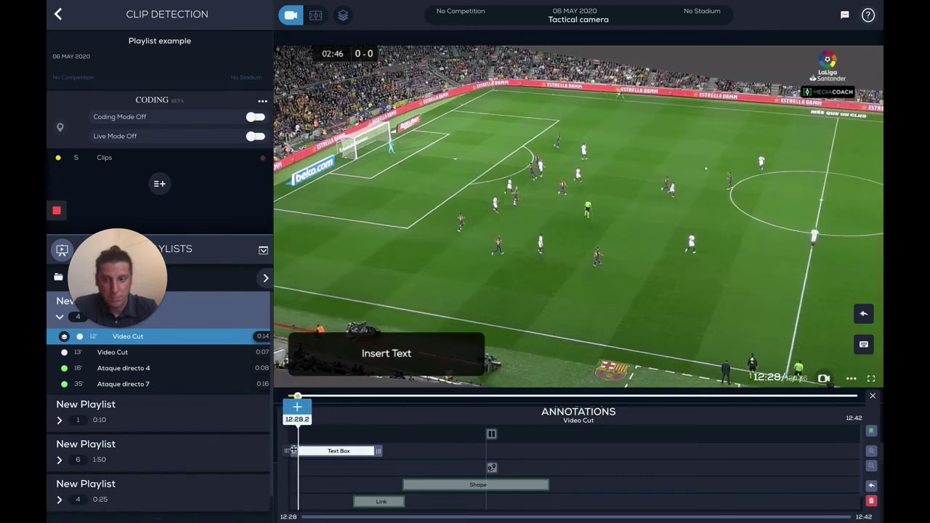
mouse_move(384, 449)
mouse_down()
mouse_move(852, 450)
mouse_move(292, 447)
mouse_up()
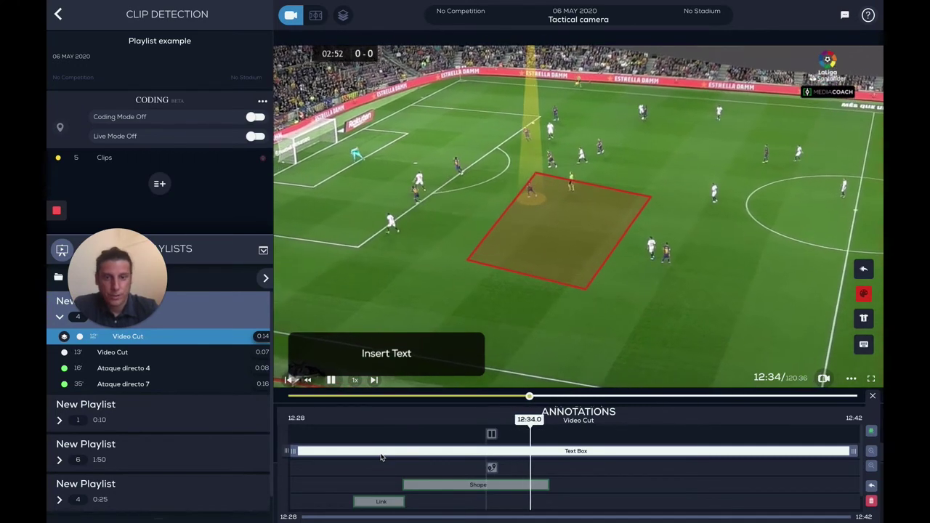
key(space)
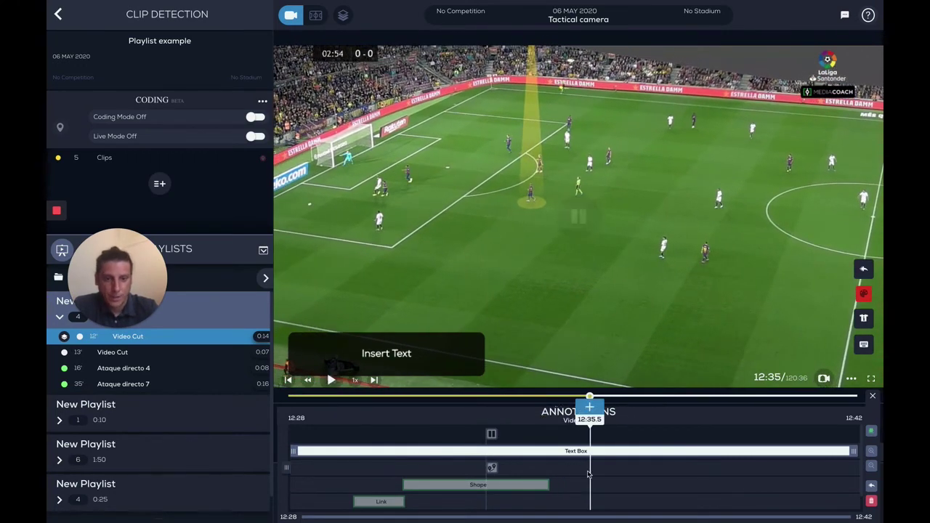
drag(581, 471, 467, 467)
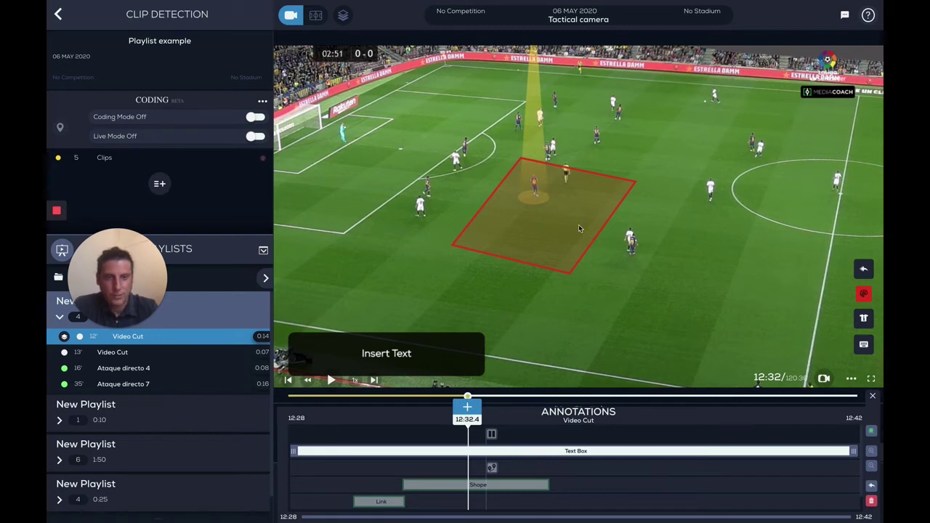
Add Chroma Key 1 across the clip (threshold 0.01, smoothing 0.1) and check its mask view.
click(870, 433)
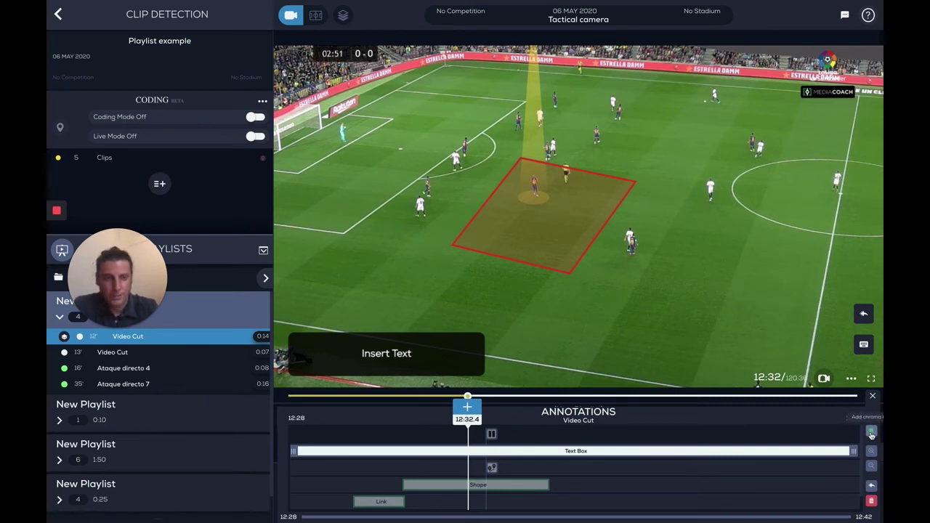
click(871, 433)
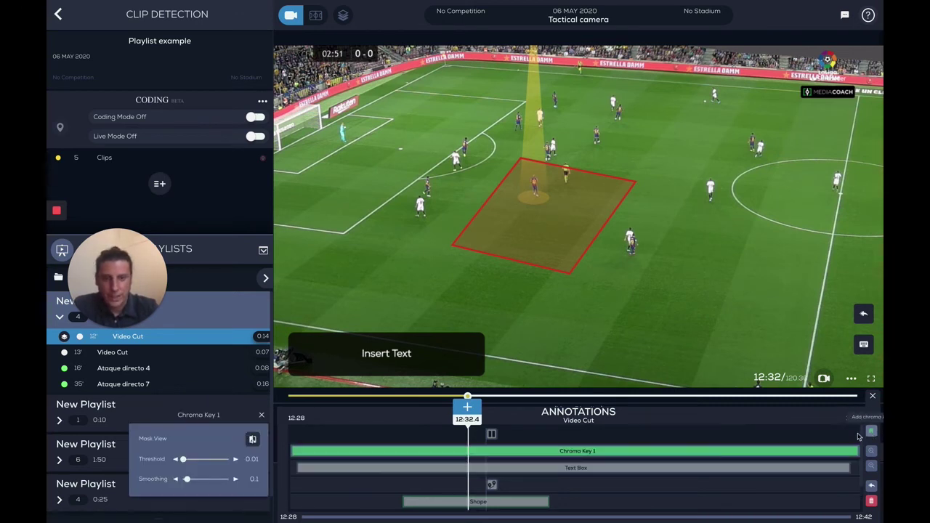
click(252, 441)
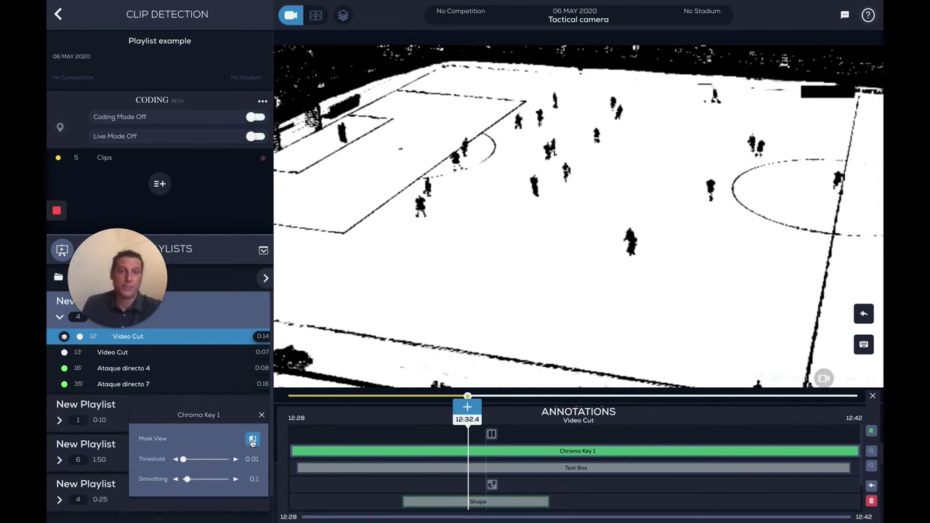
click(252, 441)
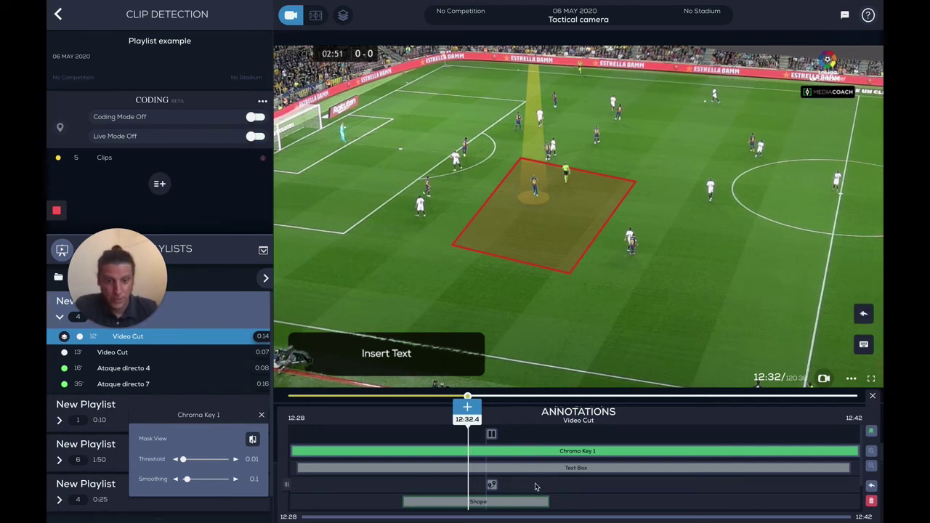
Rearrange the Text Box and Shape tracks so Text Box sits above Chroma Key 1 and Shape.
click(555, 469)
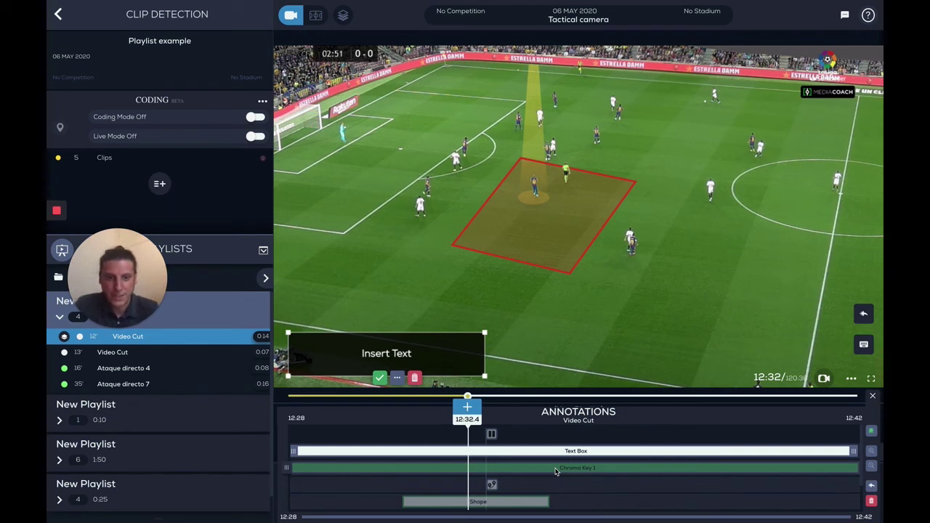
click(522, 507)
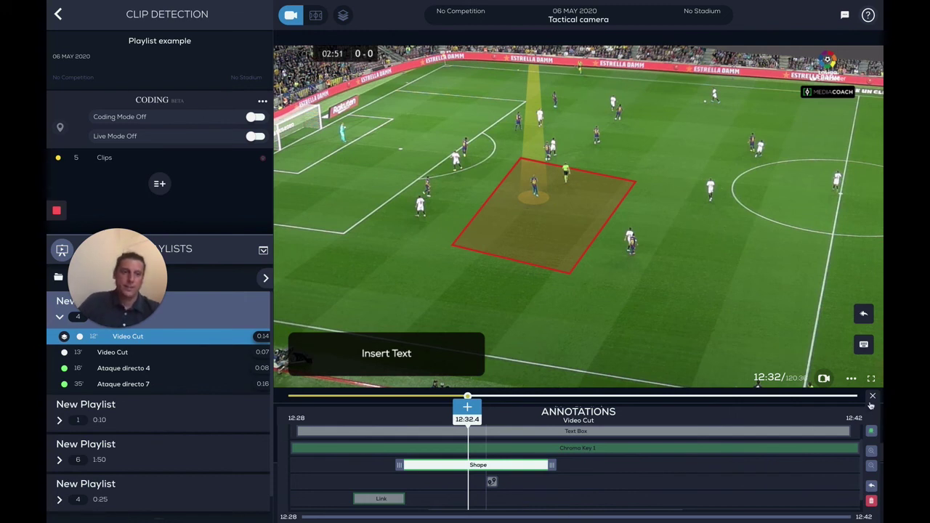
click(873, 401)
Close the annotations timeline, review the playlist clips, and add a new Slide to the playlist.
click(873, 415)
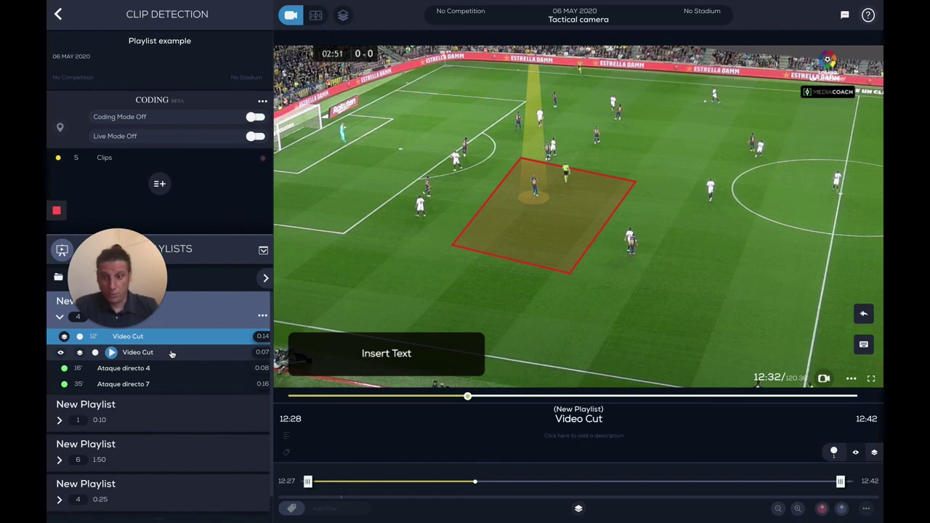
click(171, 353)
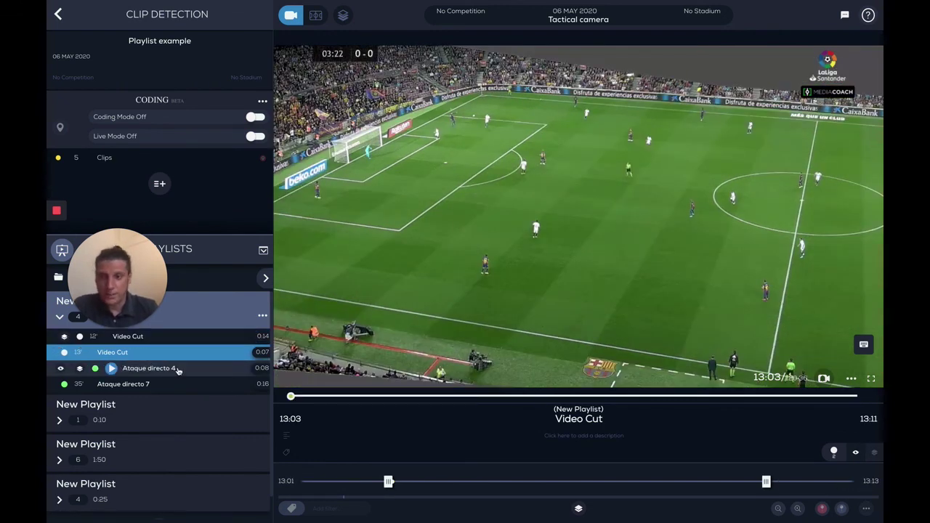
click(178, 369)
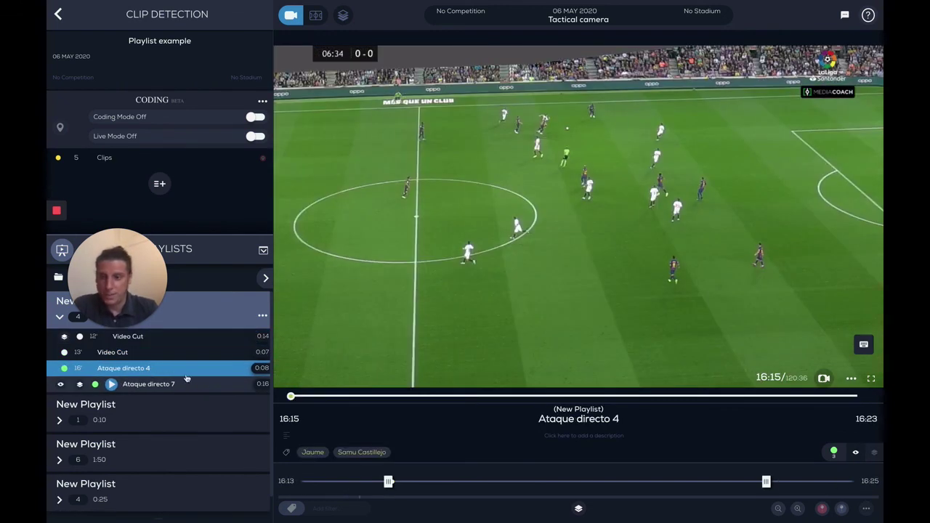
click(262, 317)
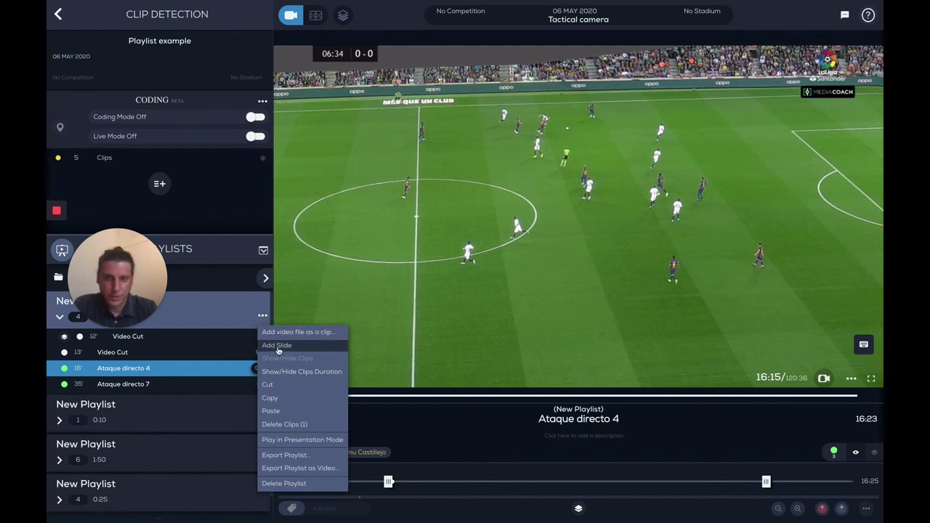
click(276, 345)
Move the Slide above Ataque directo 4 and open its annotations timeline.
drag(156, 401, 149, 372)
click(148, 372)
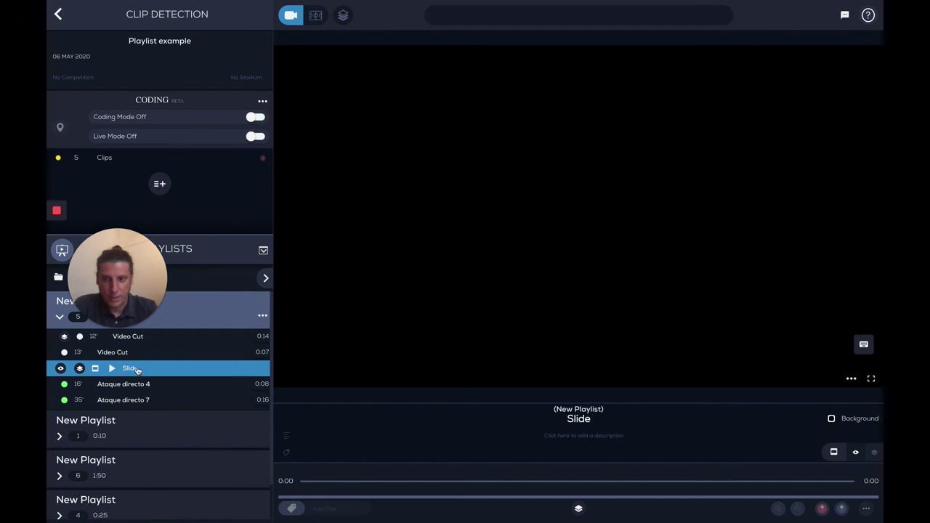
click(578, 507)
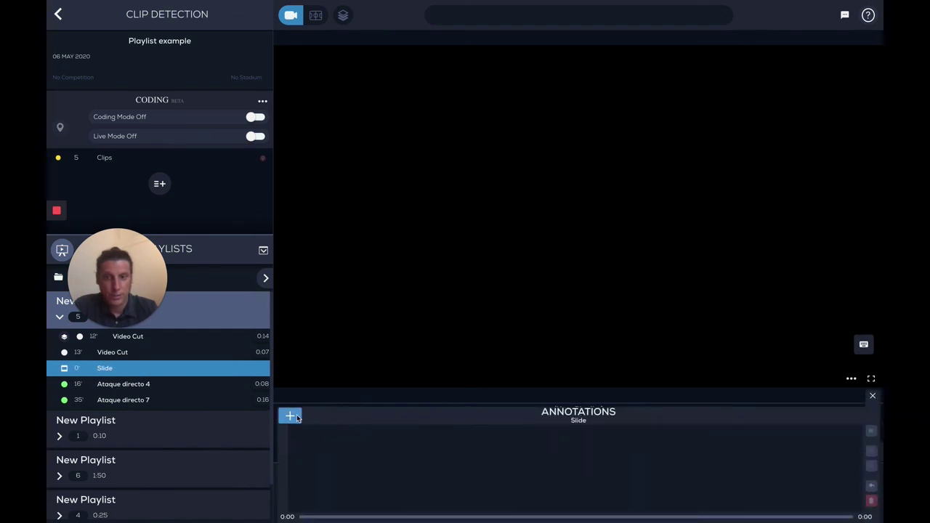
click(290, 415)
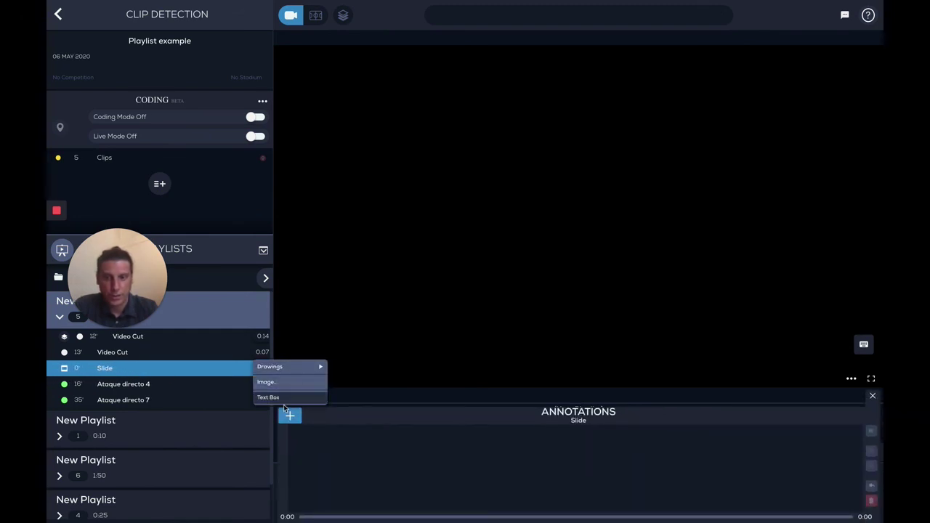
click(345, 316)
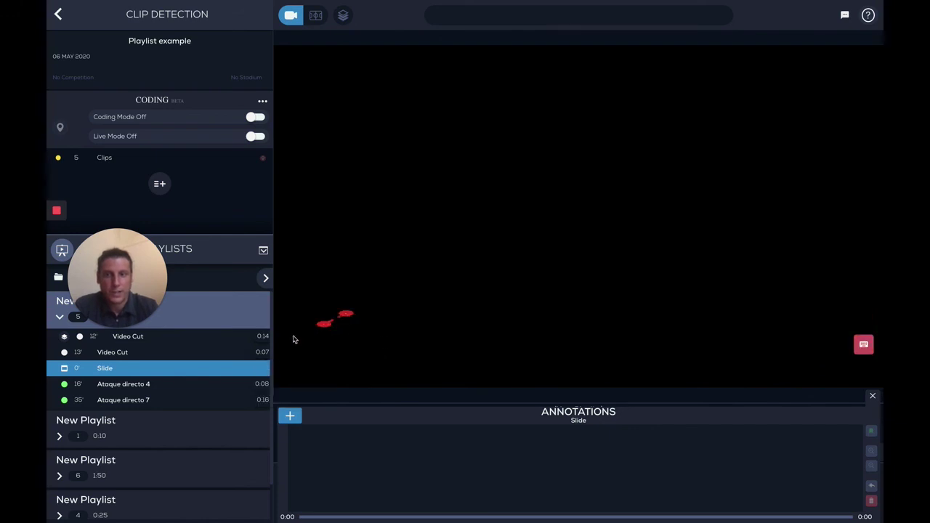